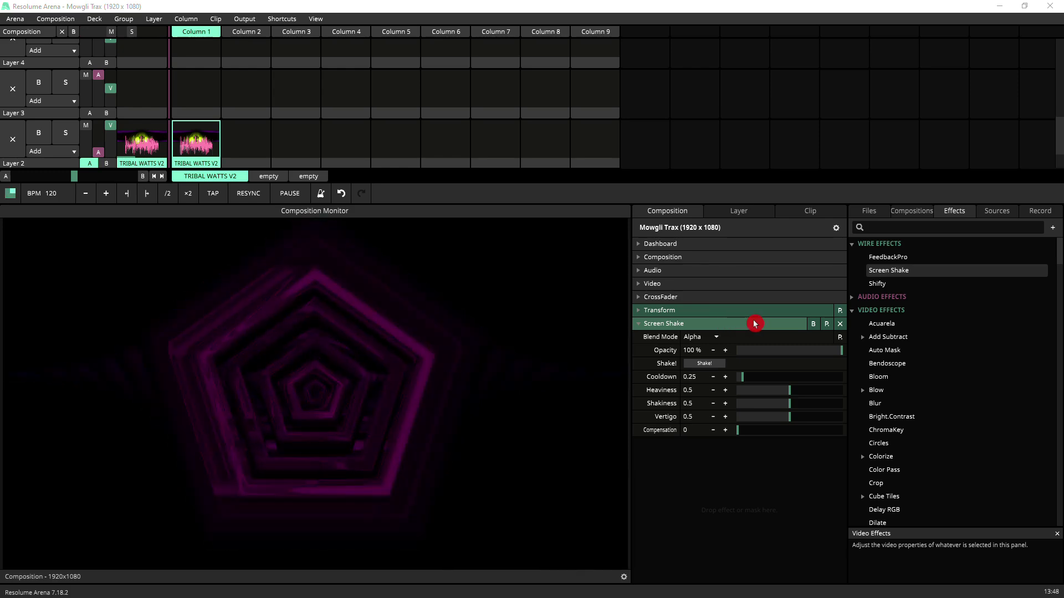
Fire the Screen Shake on the composition output with the Shake! button
left_click(708, 366)
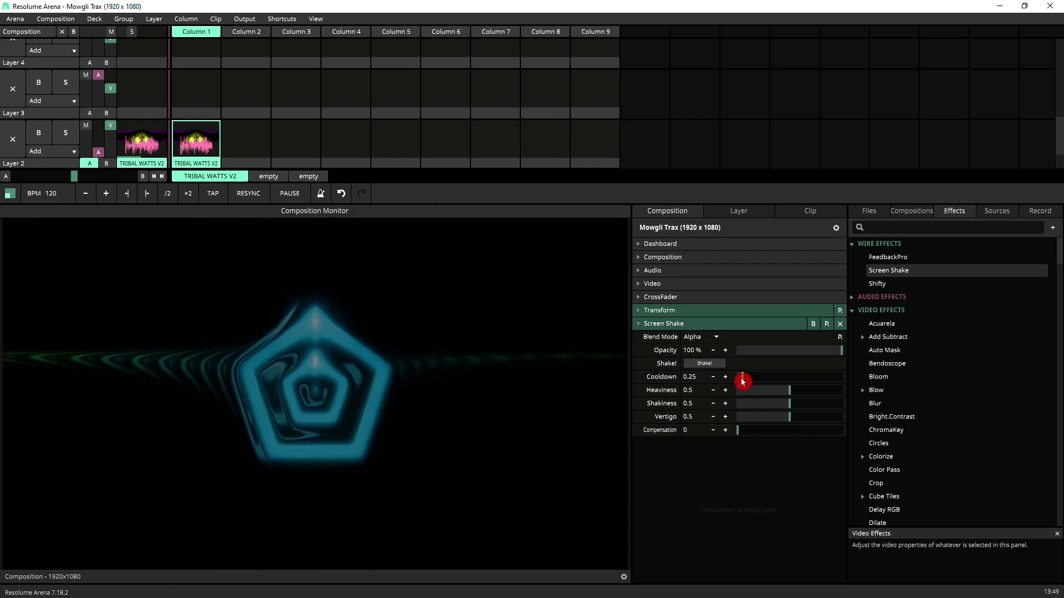
Trigger the shake at short Cooldown values of 0 and about 0.51
left_click(705, 364)
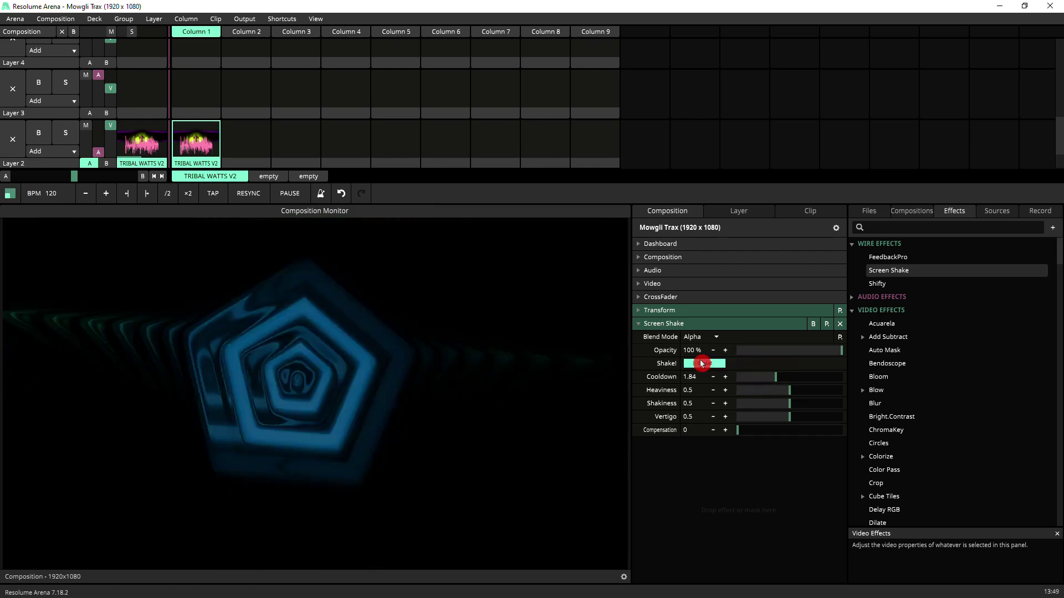
left_click_drag(776, 378, 751, 381)
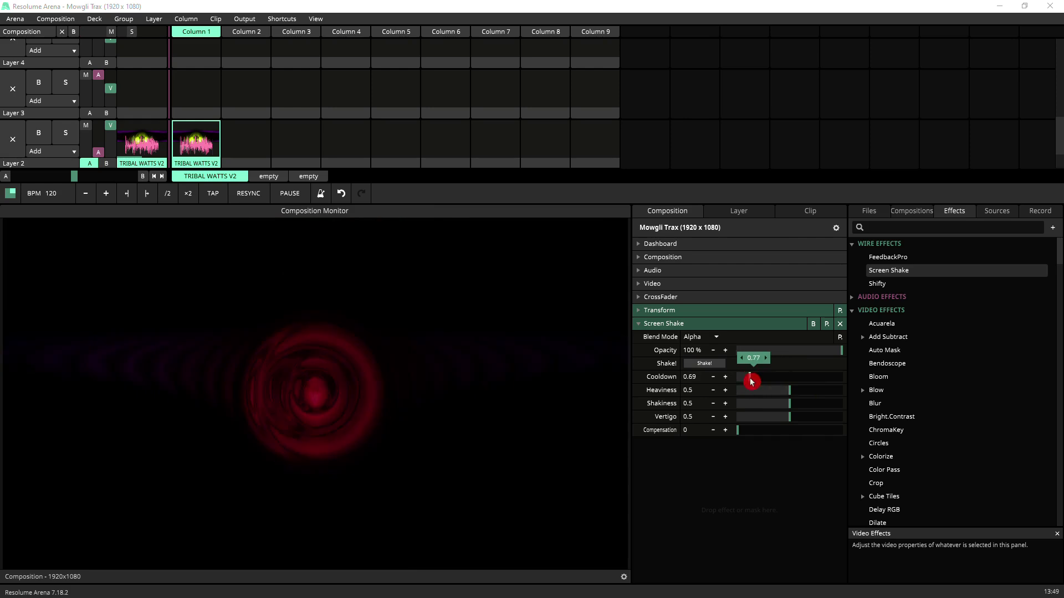
left_click(703, 364)
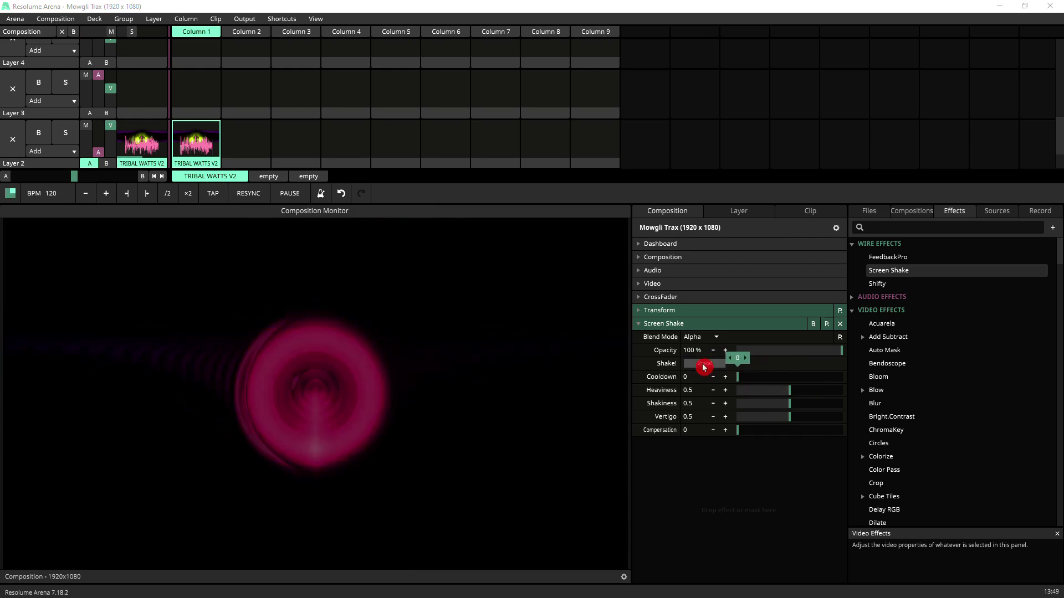
left_click(747, 377)
left_click(719, 368)
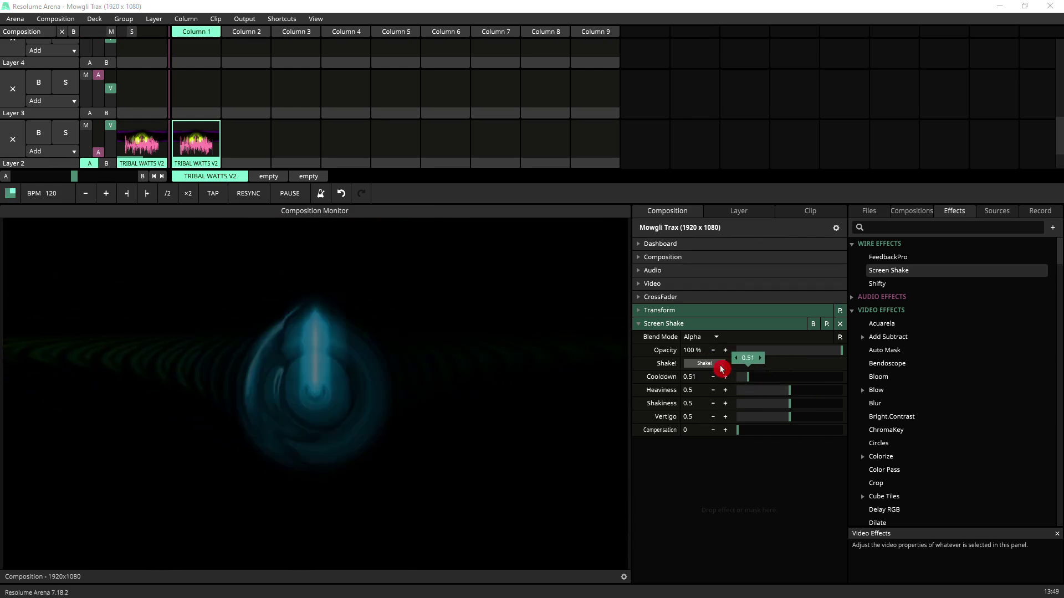
Raise Cooldown to its maximum of 5 and fire the shake repeatedly during the cooldown
left_click(842, 378)
left_click(719, 369)
left_click(700, 367)
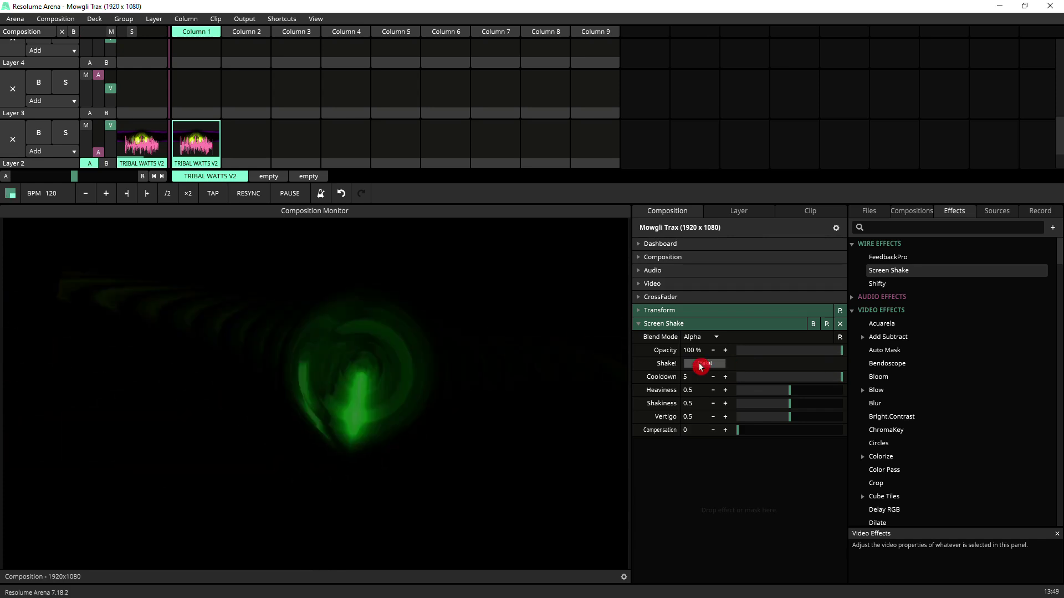
left_click(700, 367)
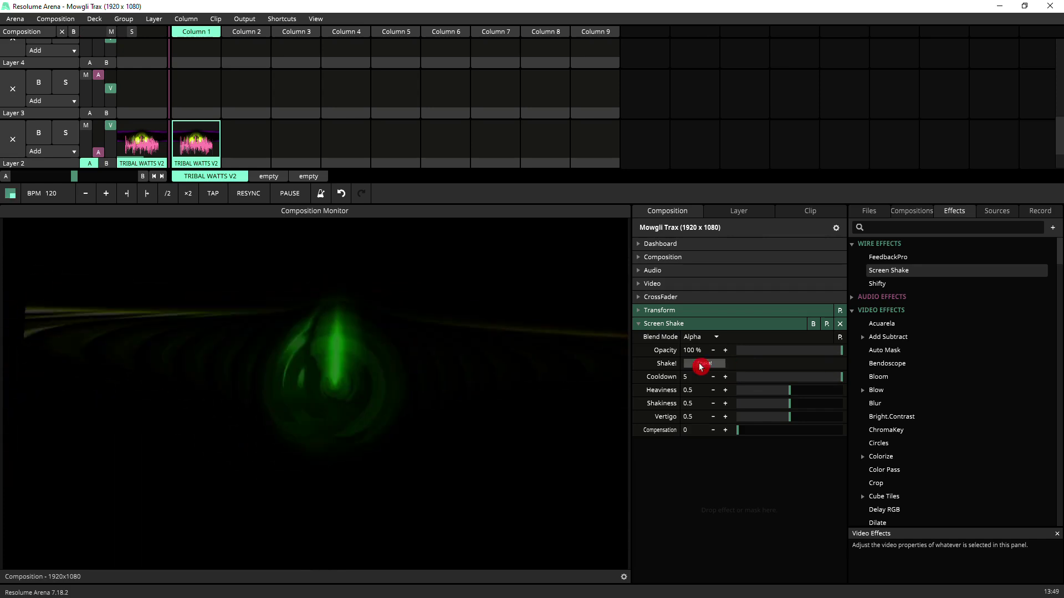
left_click(700, 367)
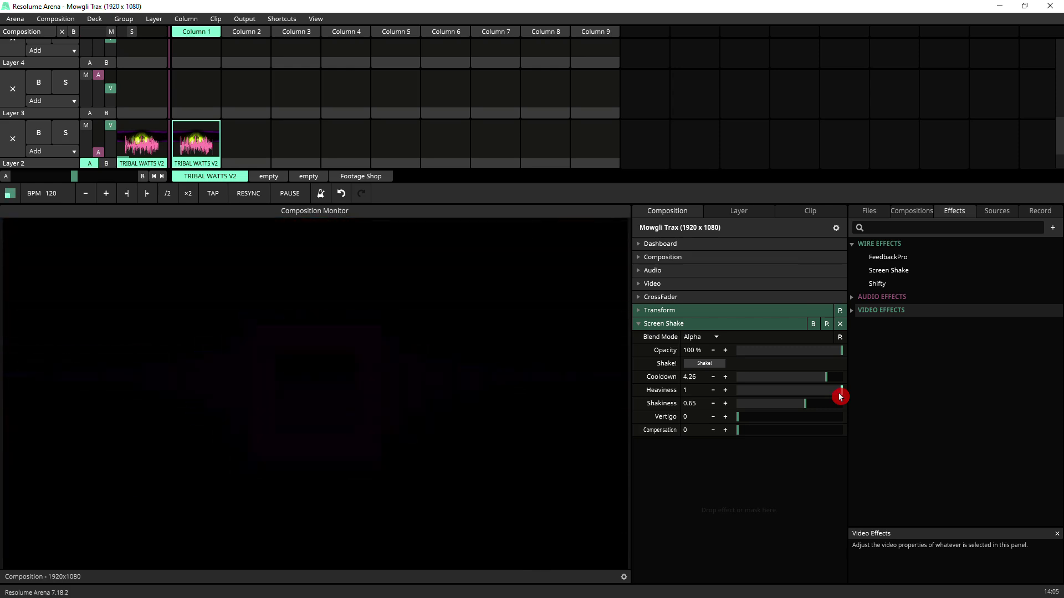
Test the shake at Heaviness 0.07 and about 0.93, then leave Heaviness at 0.27
left_click_drag(840, 396, 737, 389)
left_click(716, 364)
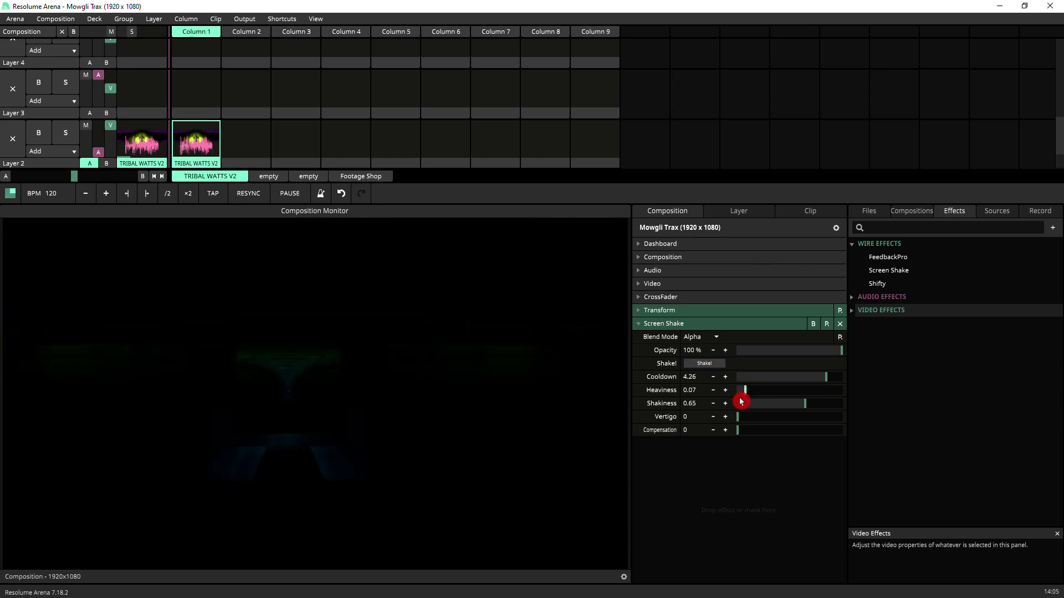
left_click_drag(745, 390, 832, 401)
left_click(705, 363)
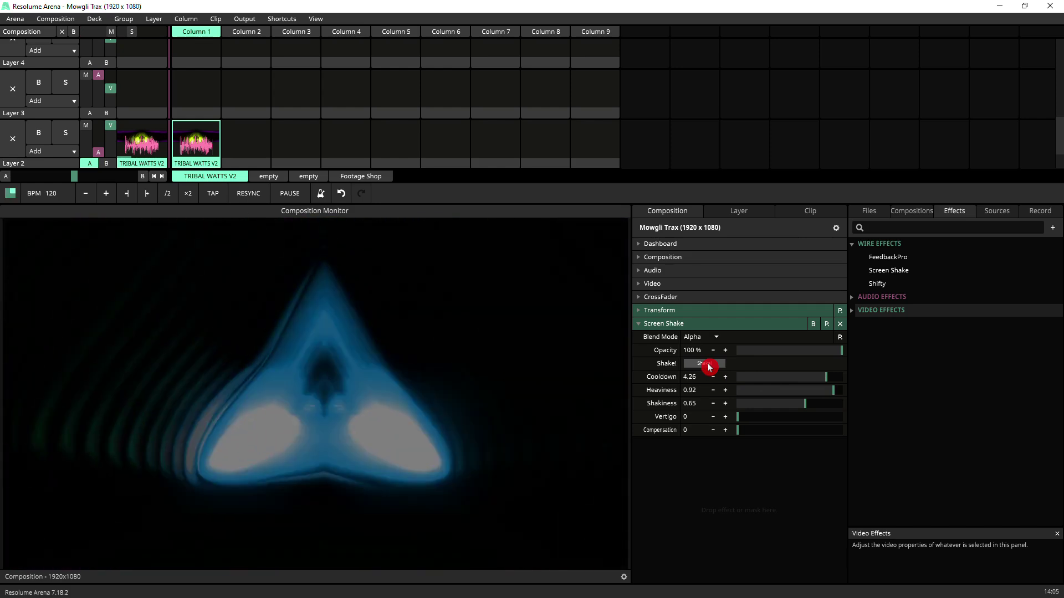
left_click_drag(688, 390, 687, 408)
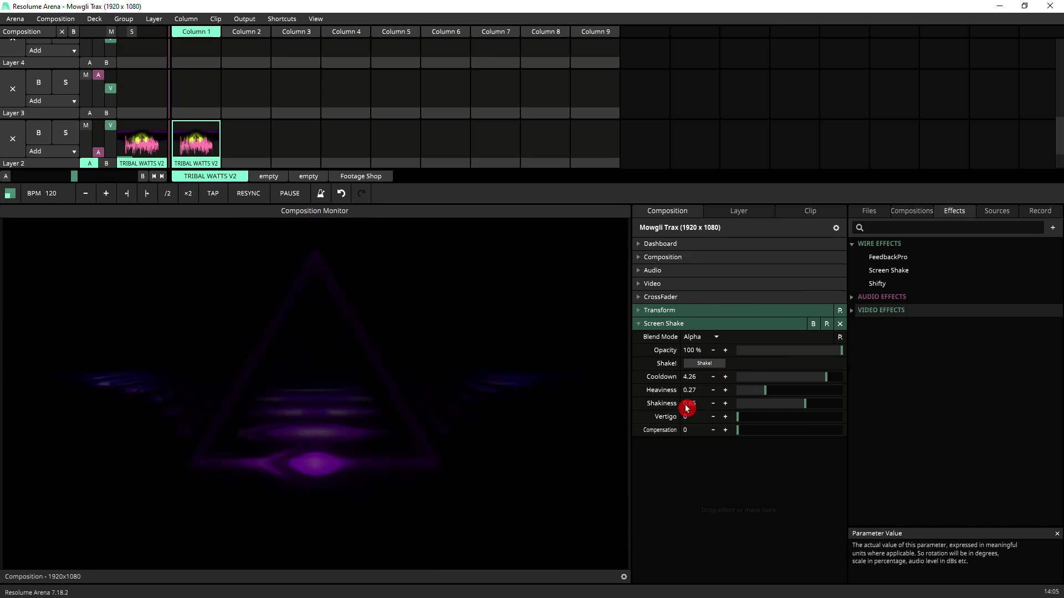
Test the shake at Shakiness about 0.93, then settle on Shakiness 0.28
left_click_drag(805, 407, 836, 414)
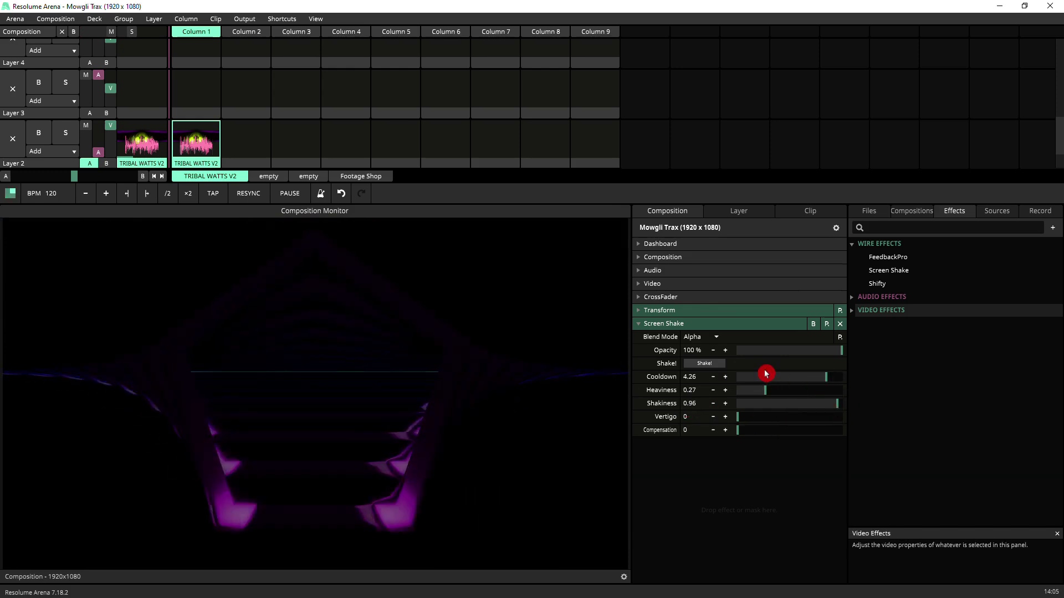
left_click(709, 363)
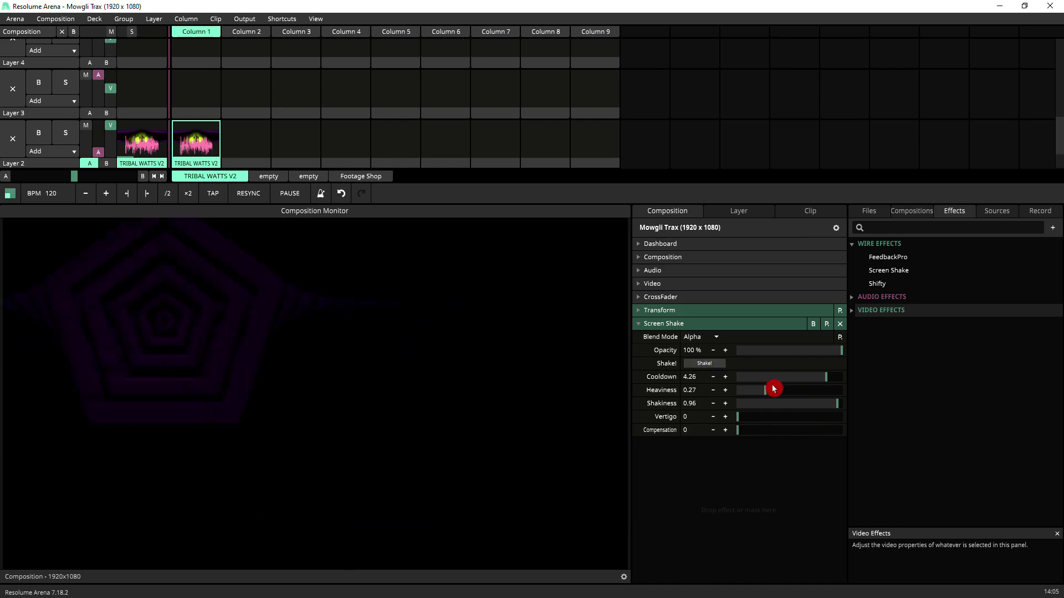
left_click_drag(800, 403, 728, 377)
left_click(711, 365)
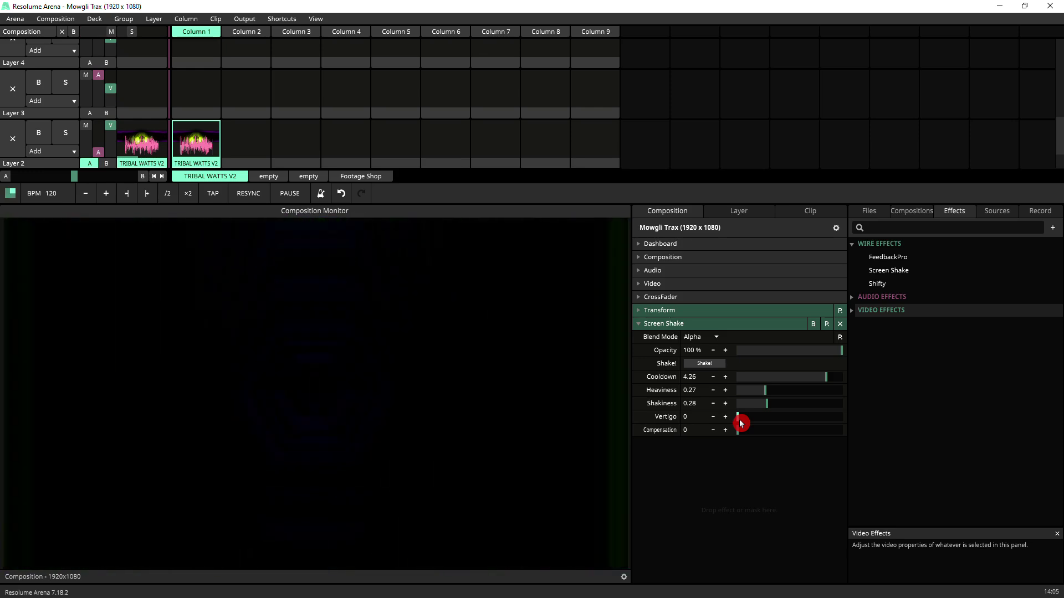
Try the shake with Vertigo raised to about 0.72, then lower Compensation to about 0.49
left_click(705, 363)
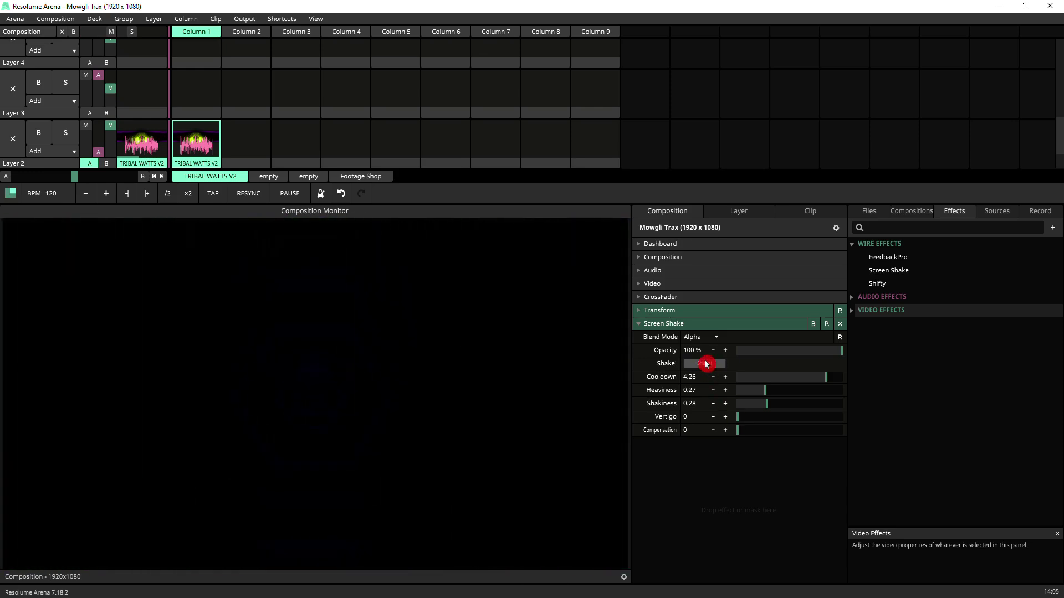
left_click_drag(737, 416, 810, 418)
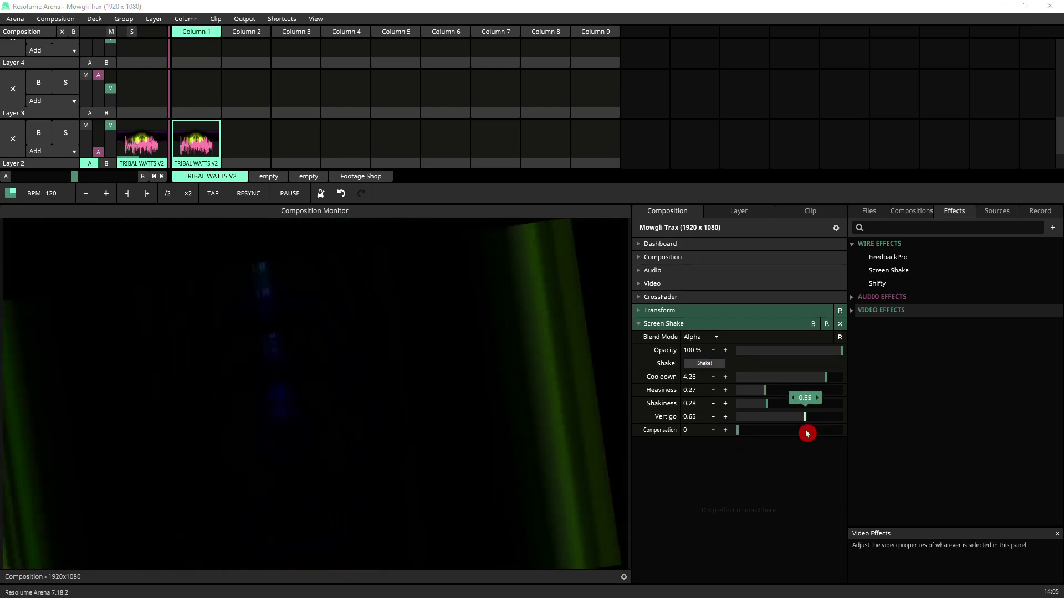
left_click(712, 365)
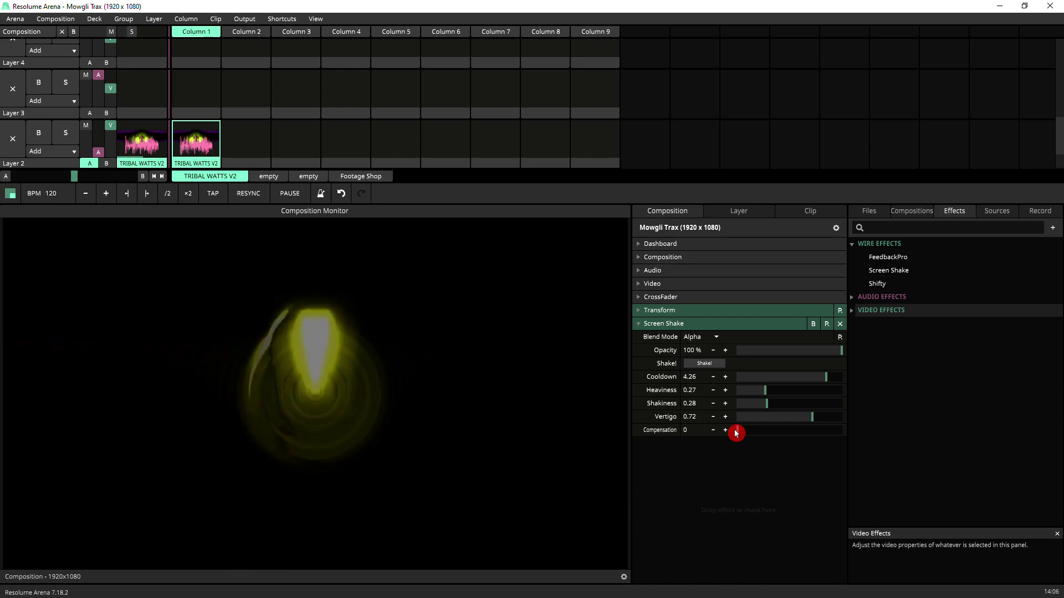
left_click(701, 363)
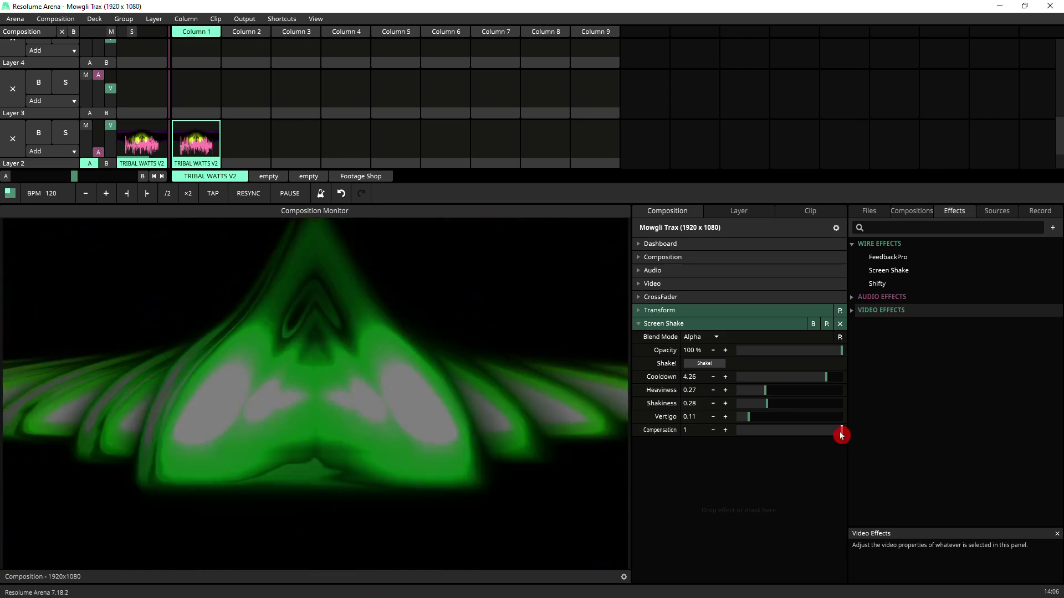
left_click_drag(840, 435, 790, 439)
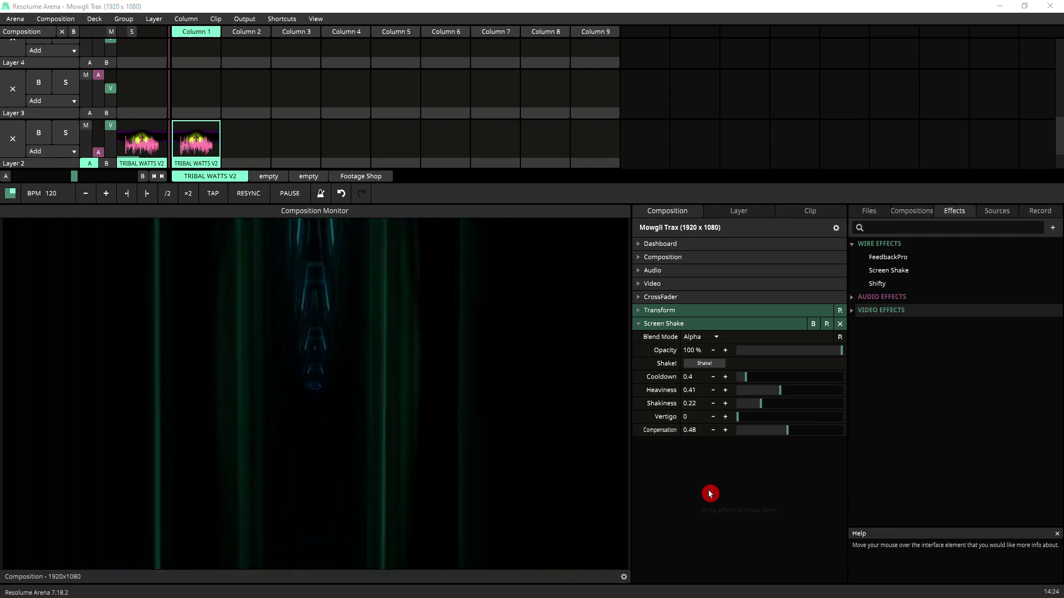
Fire the tuned shake, then set Shake! to follow Composition FFT
left_click(715, 369)
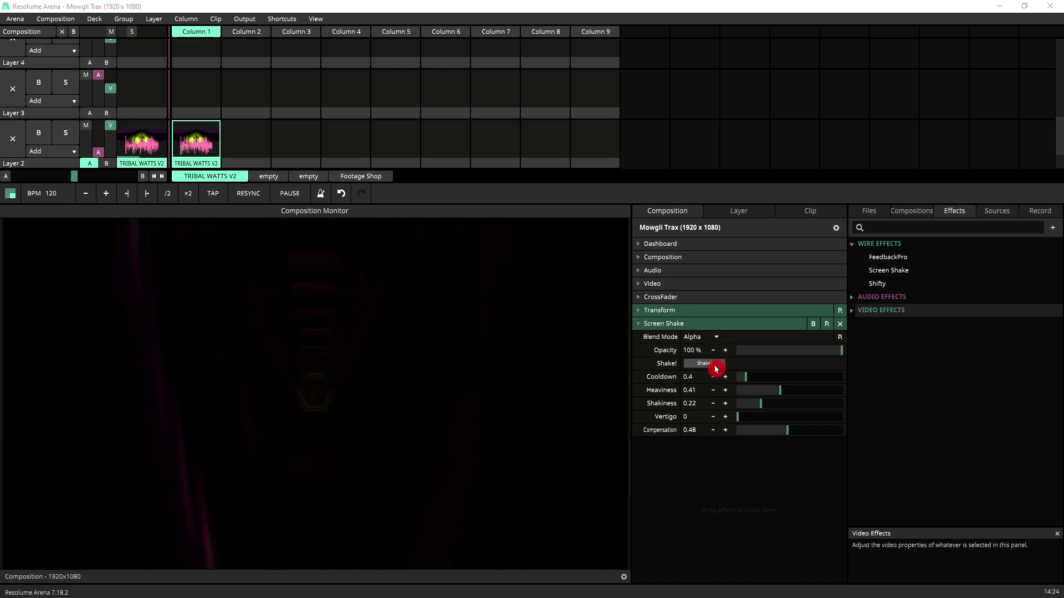
right_click(638, 367)
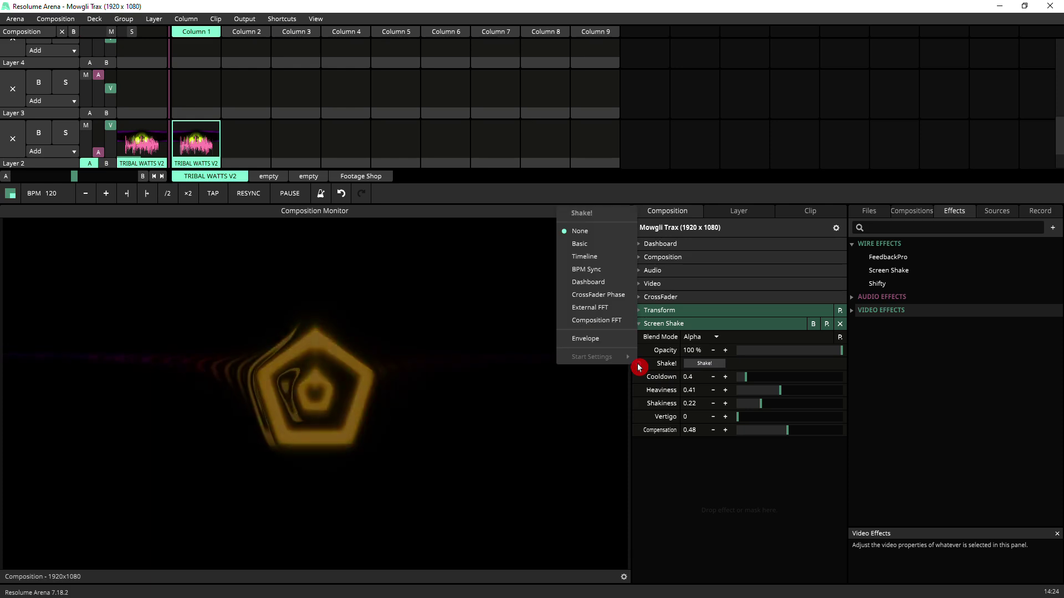
left_click(614, 322)
Relaunch the TRIBAL WATTS V2 clip, raise Layer 2's audio volume, and trigger the shake
left_click(127, 149)
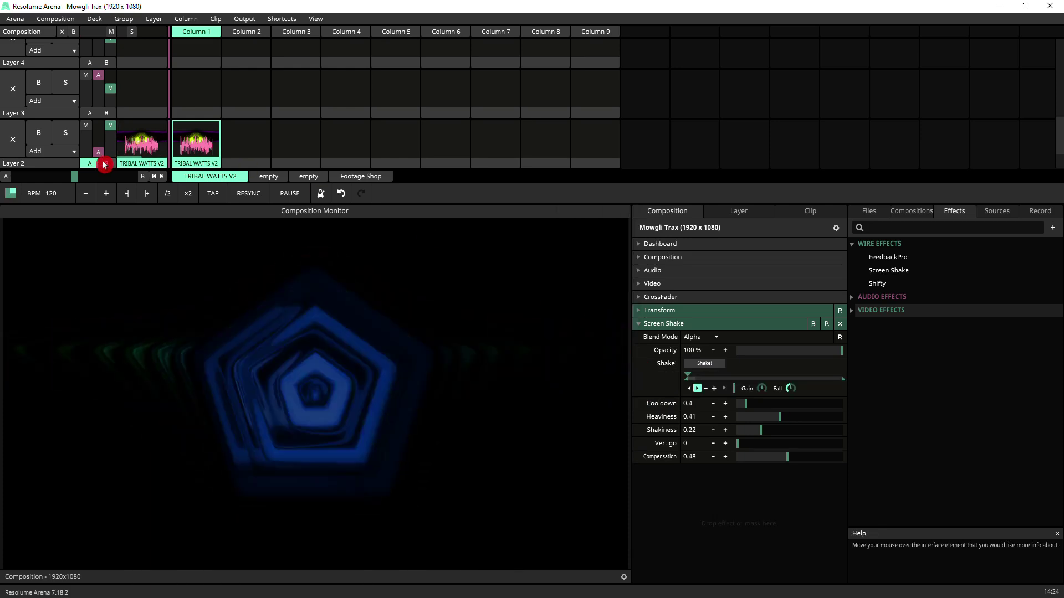
left_click(103, 153)
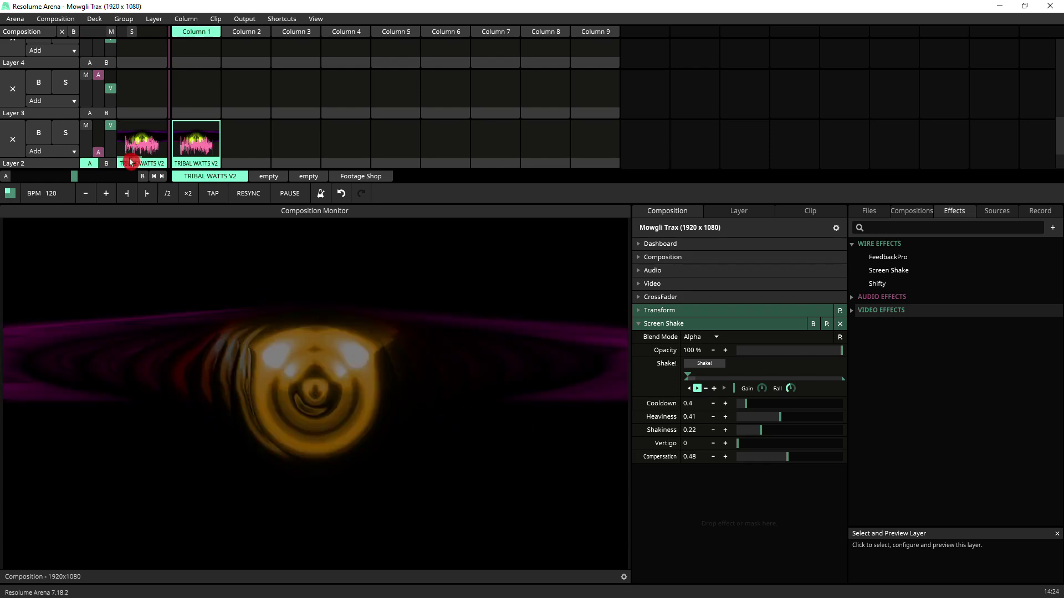
left_click(202, 145)
left_click(93, 159)
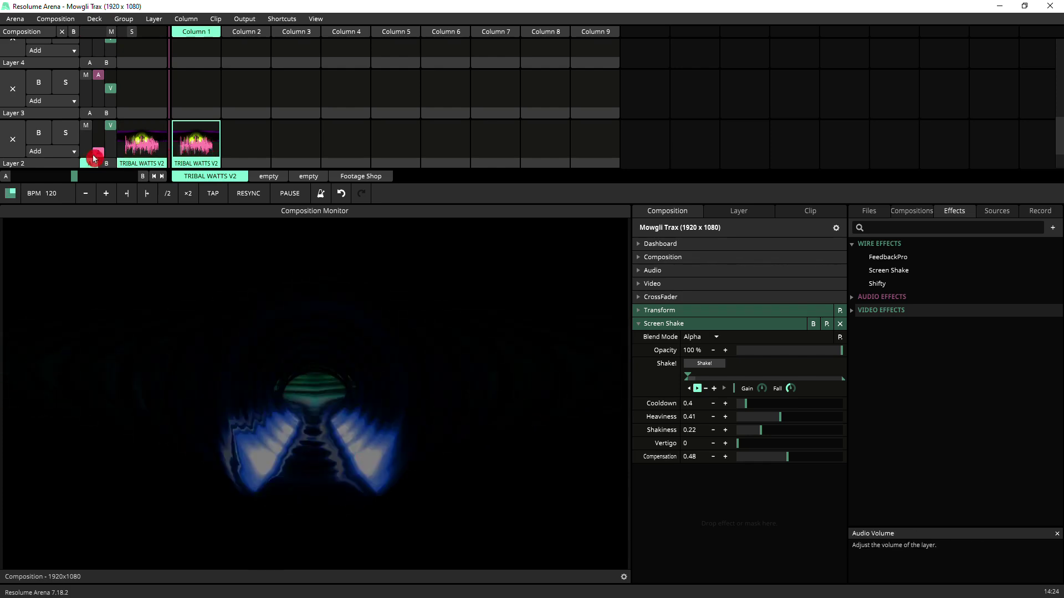
left_click_drag(97, 156, 97, 143)
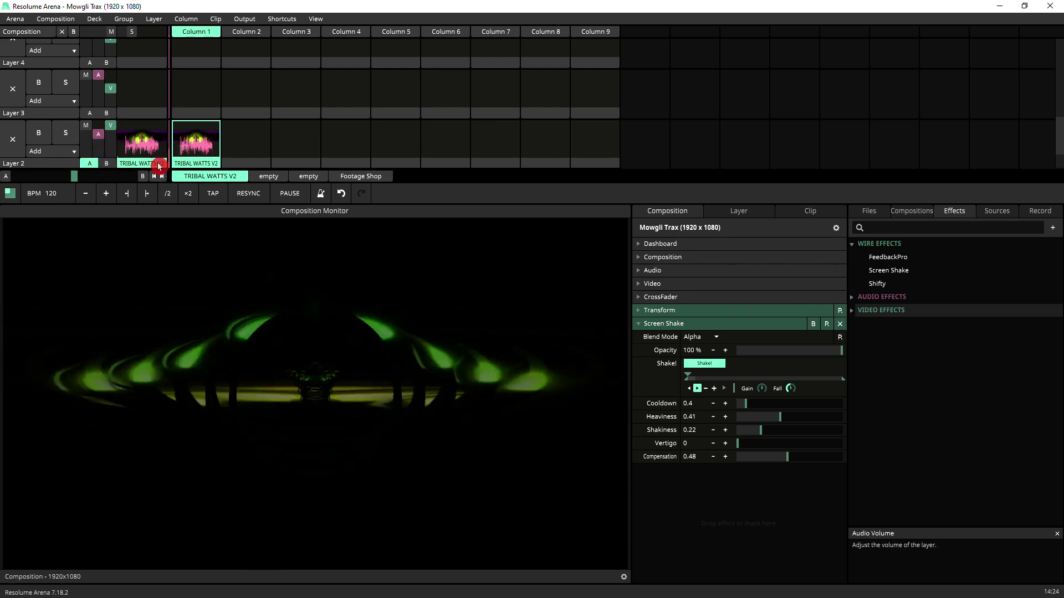
left_click(686, 388)
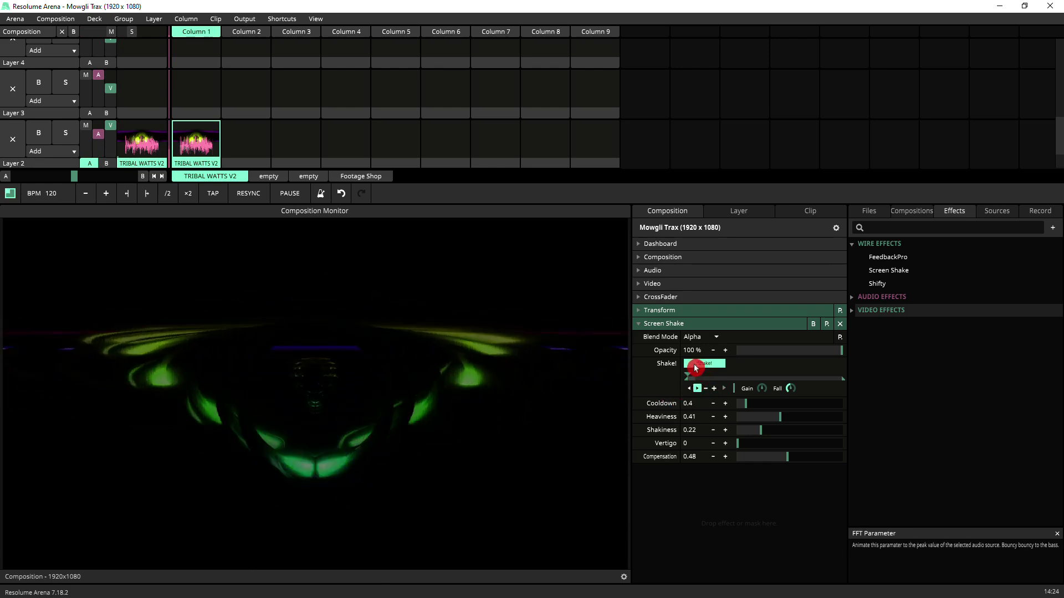
left_click(697, 364)
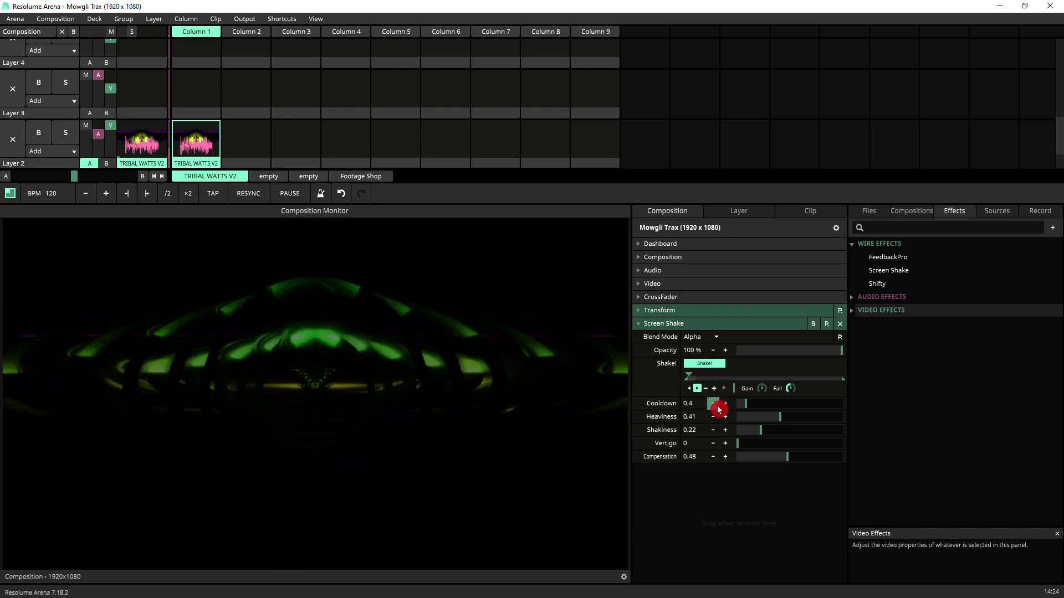
Expand Shake!'s audio FFT spectrum and drag its trigger frequency band to a new range
left_click(762, 393)
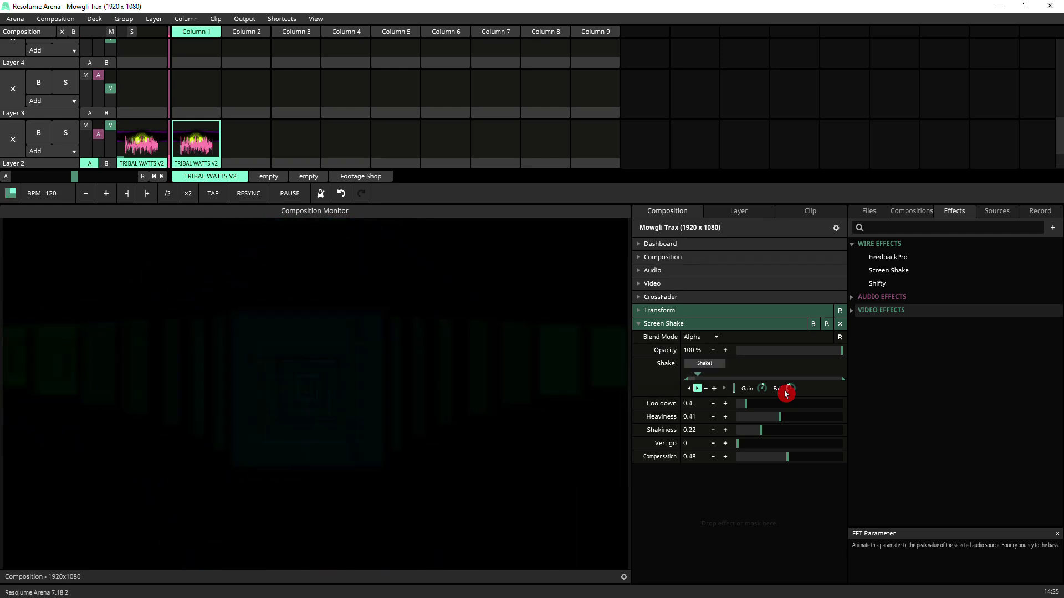
left_click(727, 393)
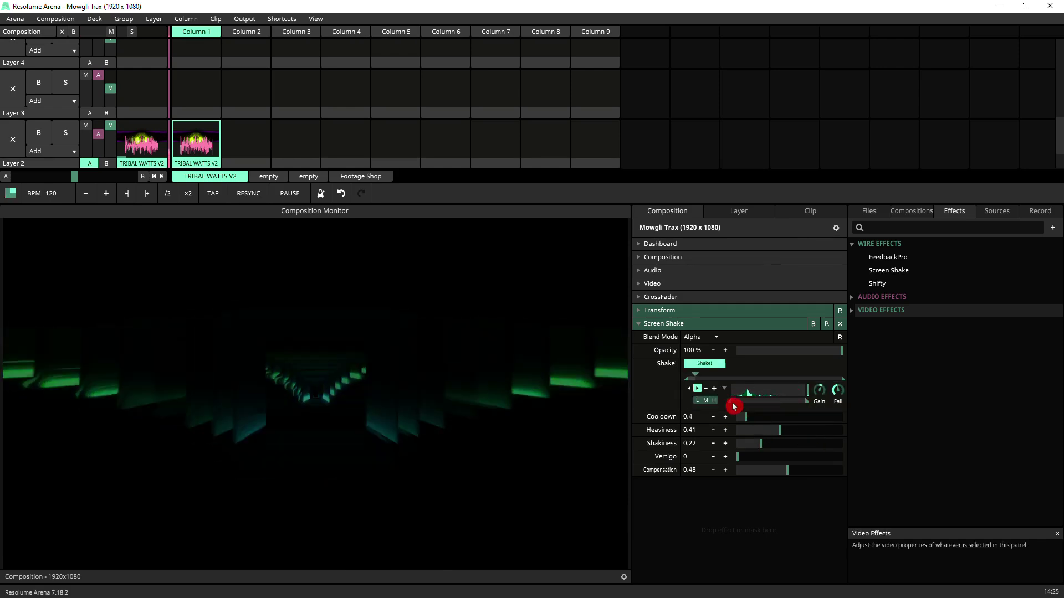
mouse_move(742, 403)
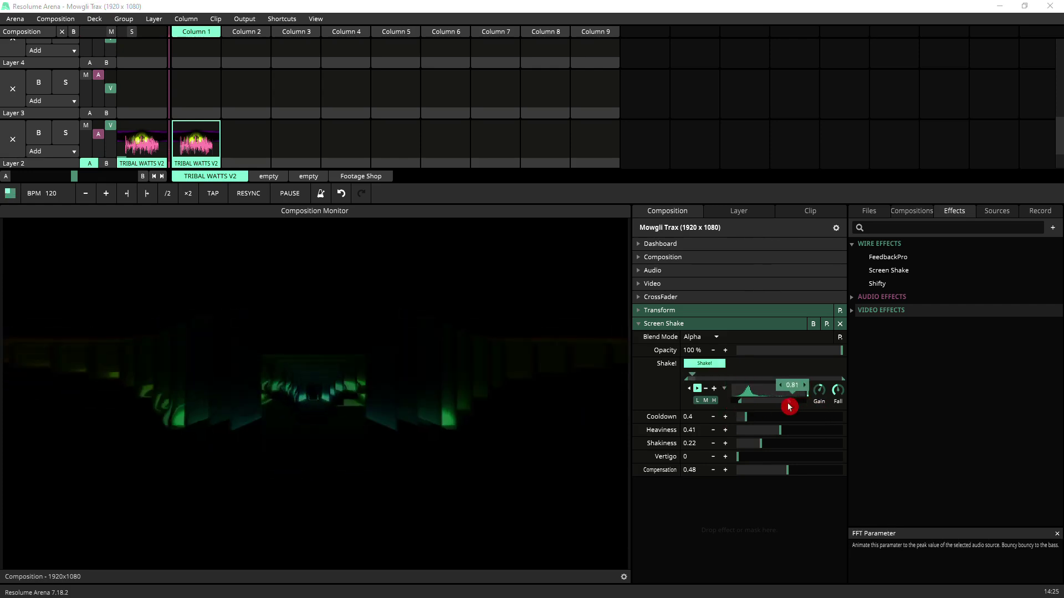
left_click_drag(743, 408, 756, 408)
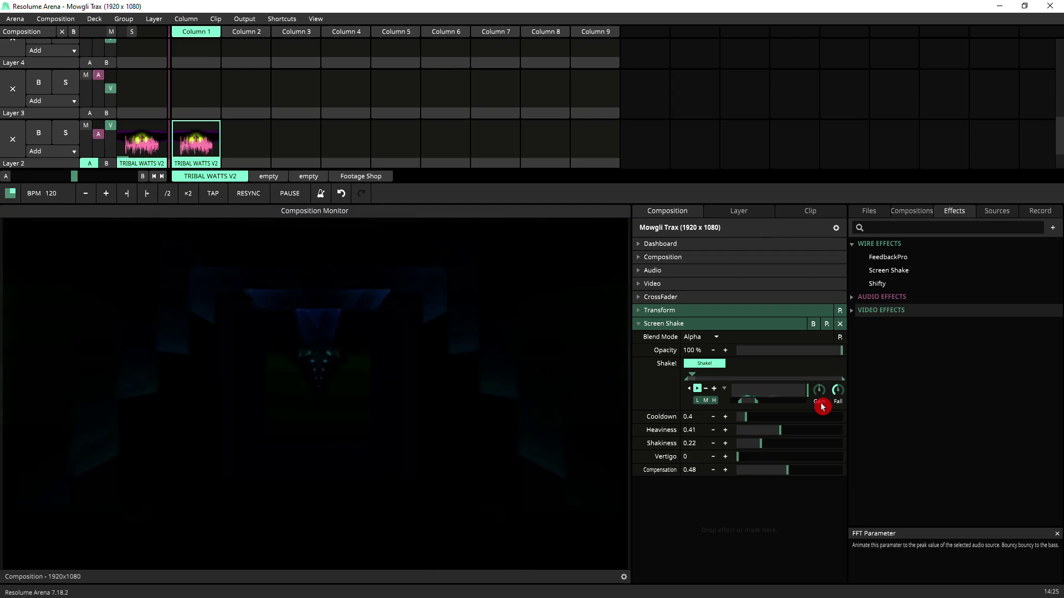